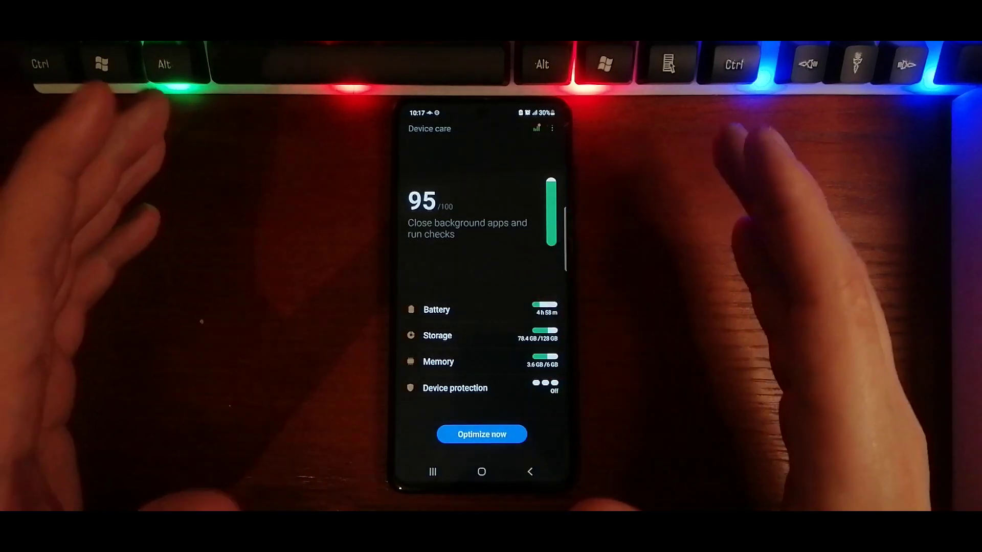
Step: Run Device care optimization, bringing the score to 100 and memory use to 2.6 GB of 6 GB
{"action": "left_click", "coordinate": [482, 434]}
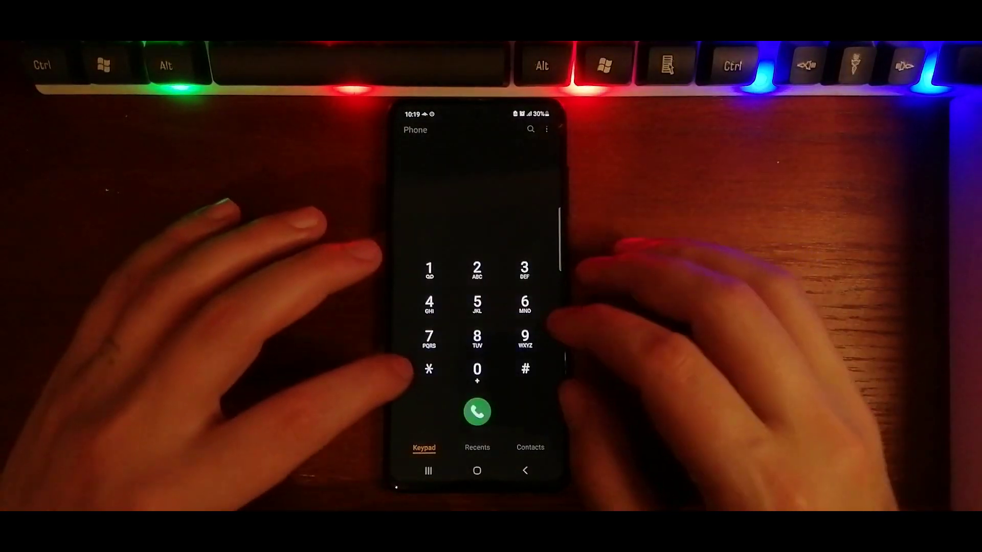
{"action": "type", "text": "*#"}
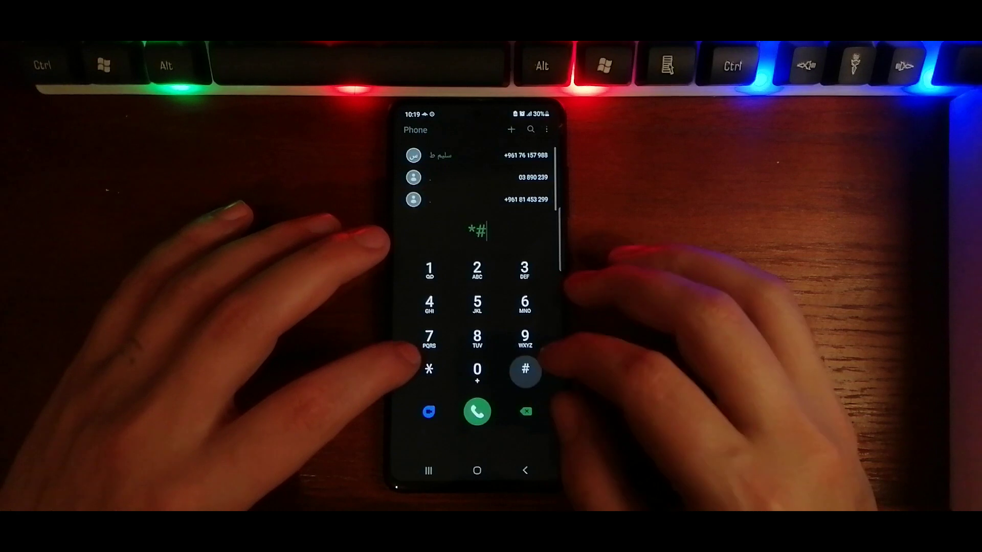
{"action": "type", "text": "0"}
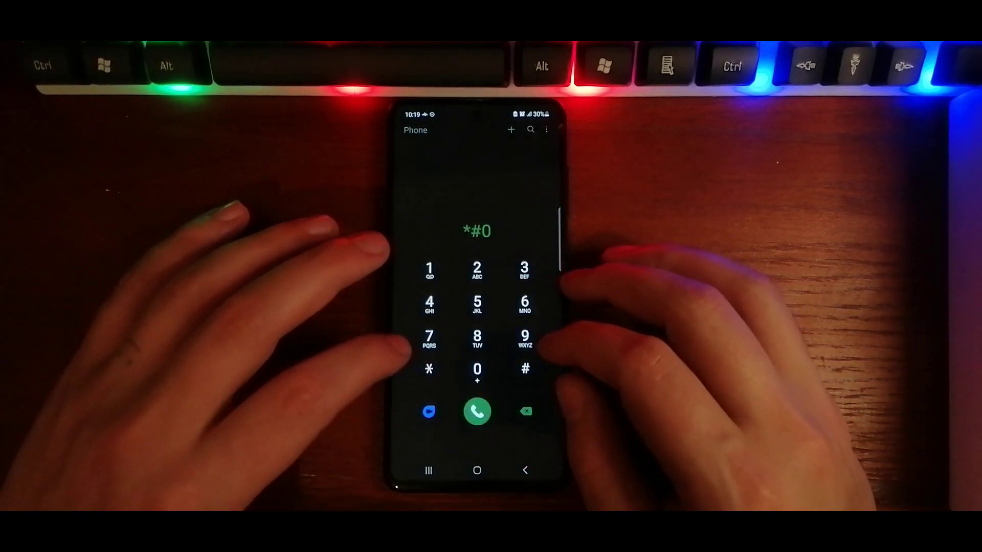
{"action": "type", "text": "*#"}
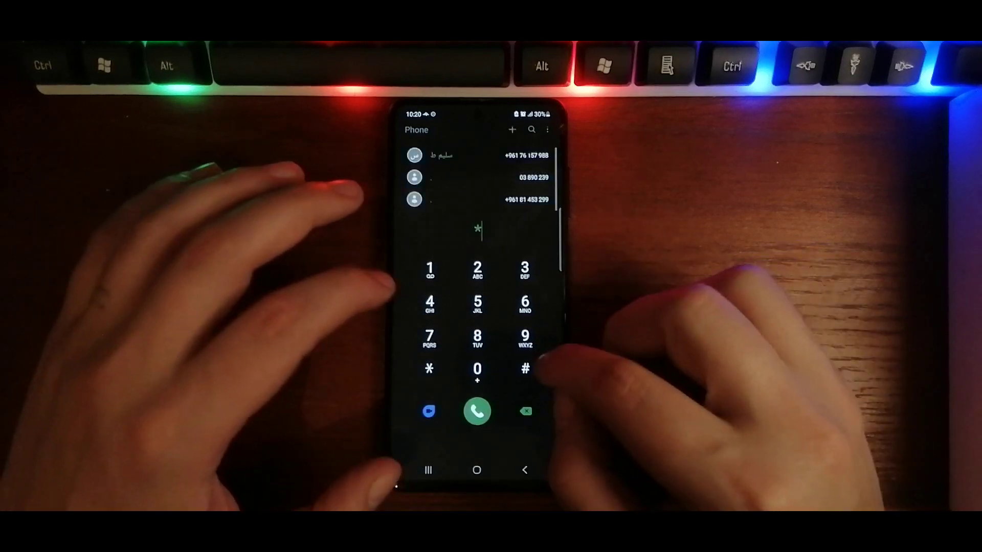
{"action": "type", "text": "*#"}
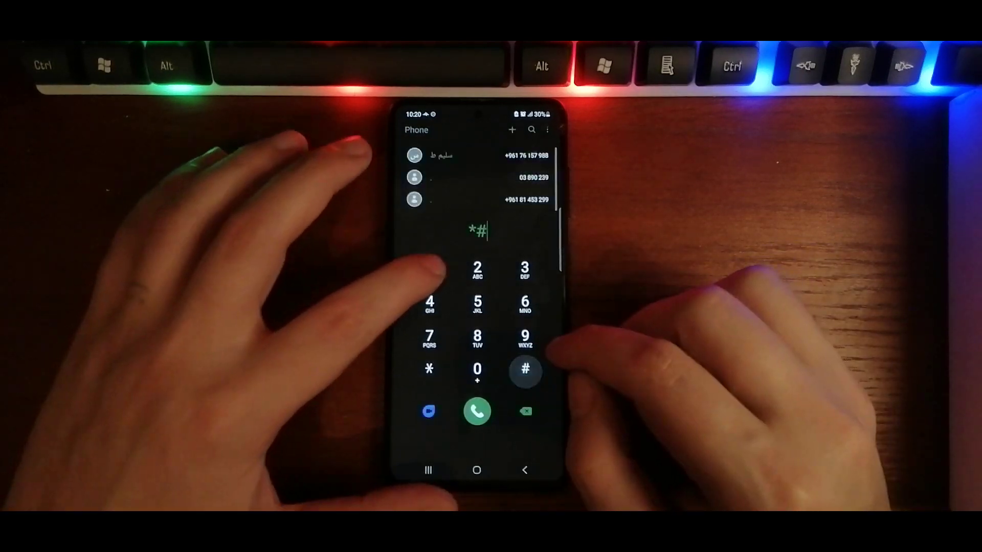
{"action": "type", "text": "1234#"}
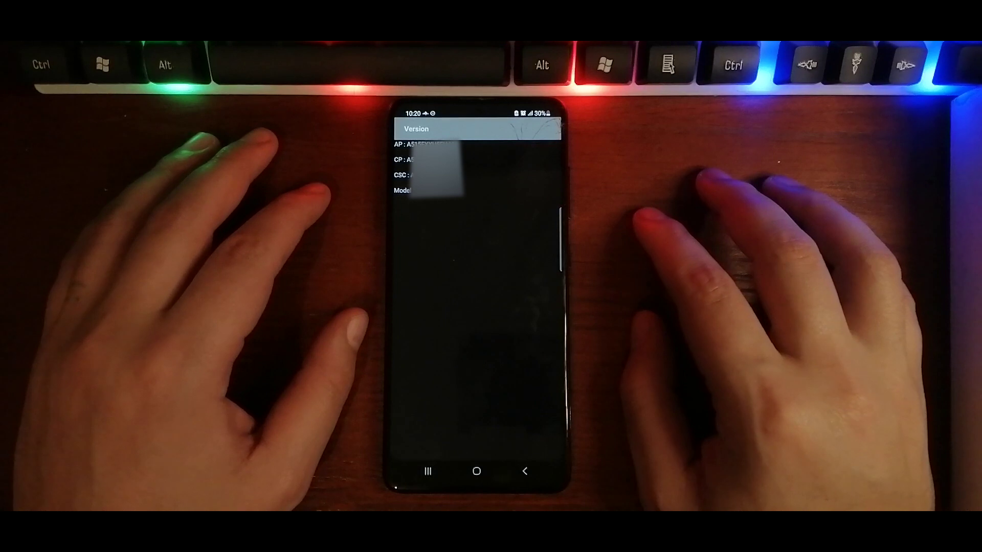
{"action": "left_click", "coordinate": [476, 471]}
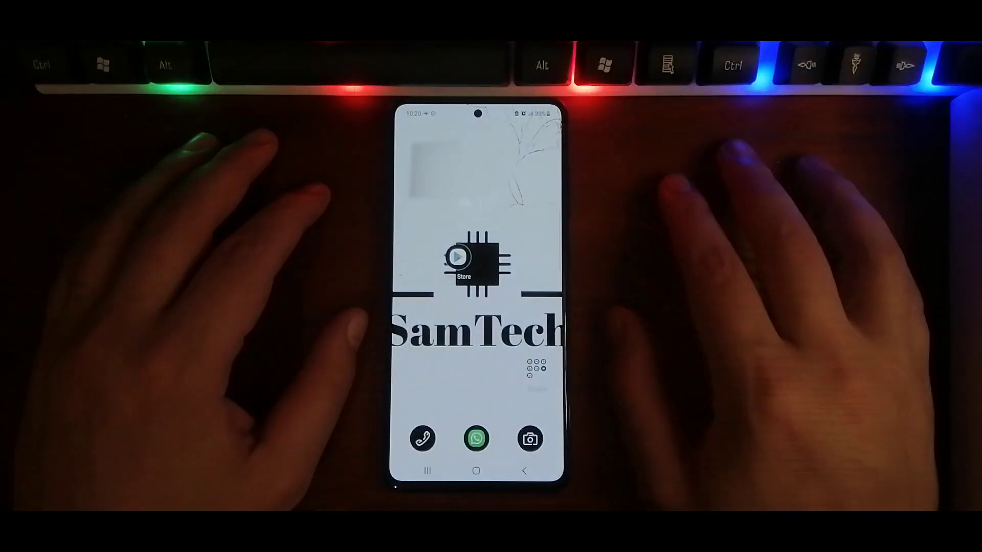